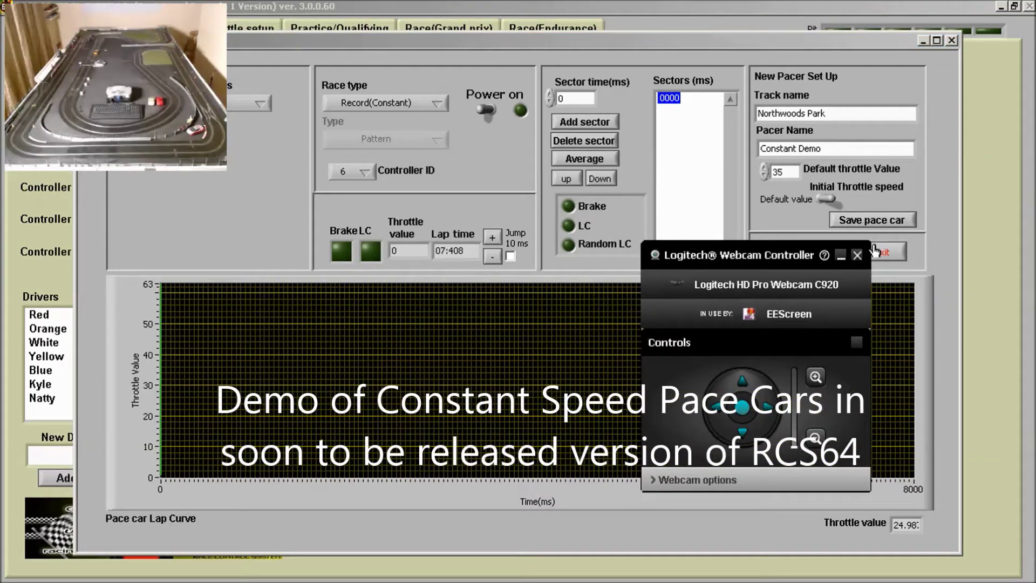
Close the webcam controller window and record a constant-throttle pace lap at throttle 35
{"action": "left_click", "coordinate": [857, 256]}
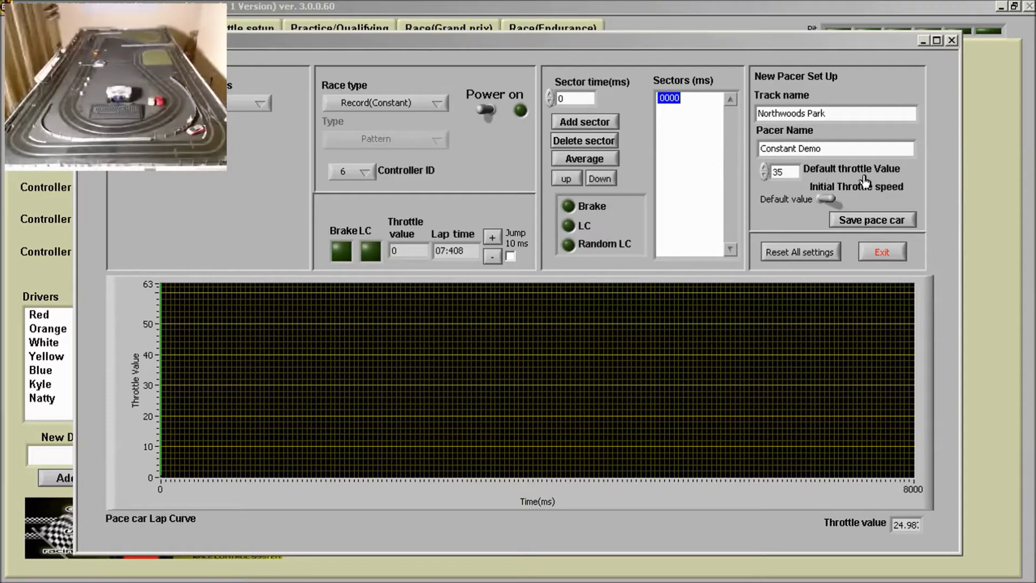
{"action": "left_click", "coordinate": [493, 113]}
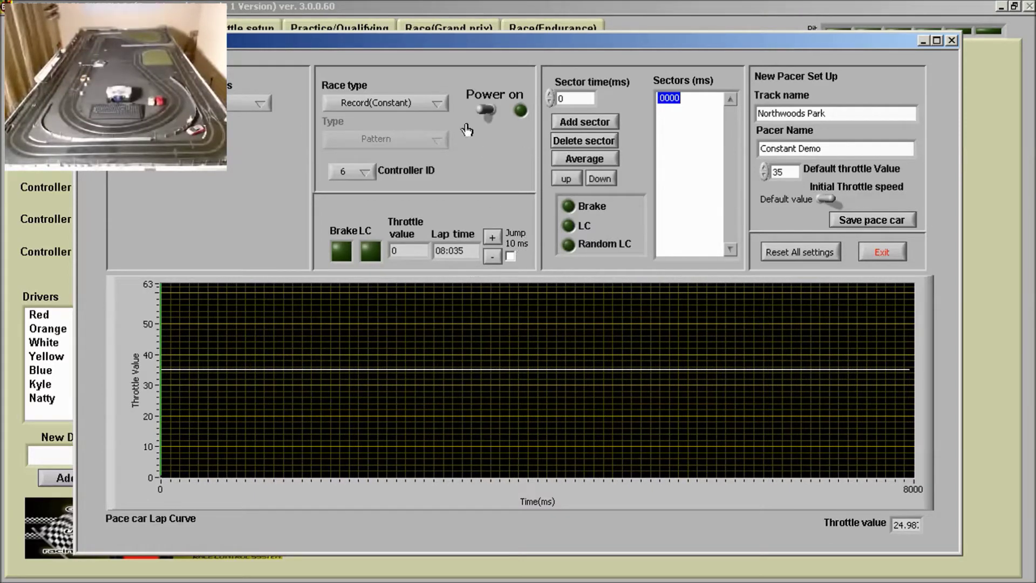
Set the race type to Test Pace car and power the track to run the pattern
{"action": "left_click", "coordinate": [443, 111]}
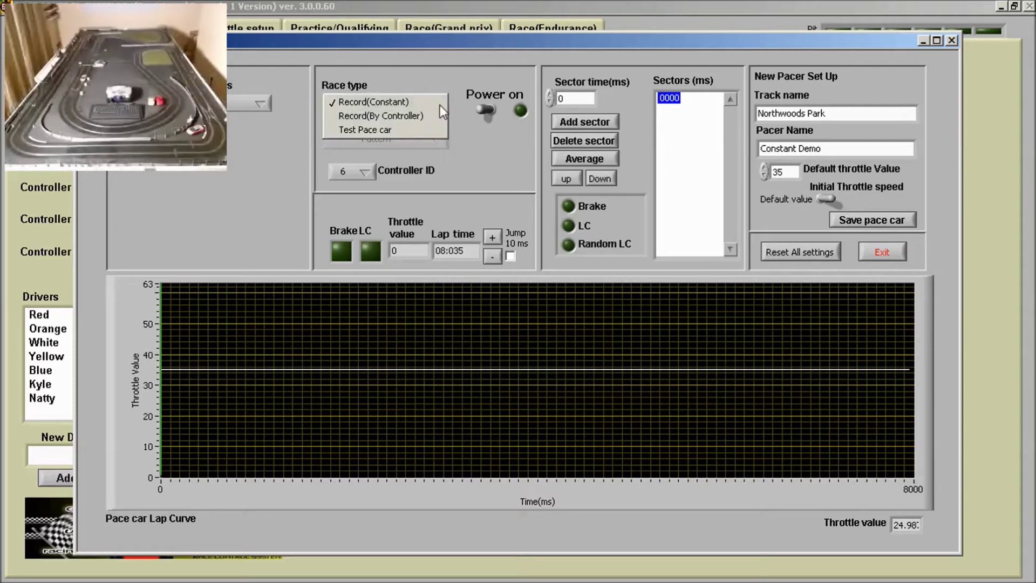
{"action": "left_click", "coordinate": [381, 132]}
{"action": "left_click", "coordinate": [481, 120]}
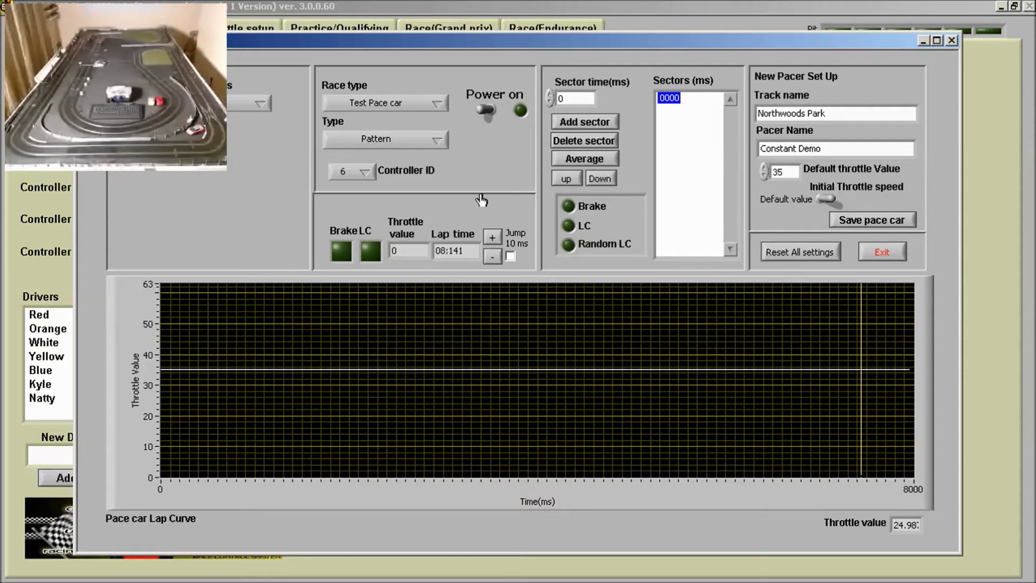
Run a lap marking sectors at 3982, 4799 and 5230 ms, then cut power
{"action": "left_click", "coordinate": [488, 112]}
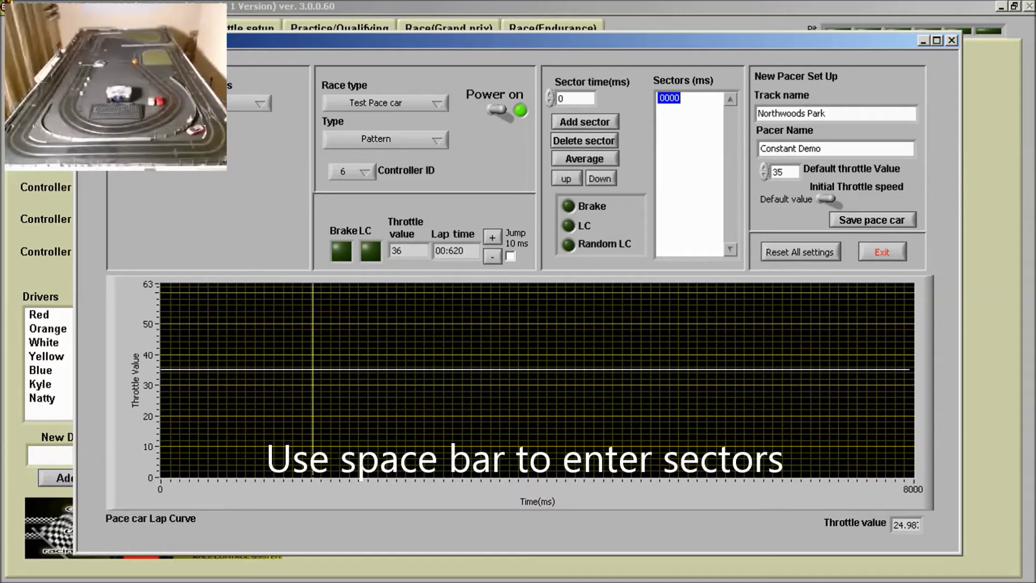
{"action": "key", "text": "space"}
{"action": "key", "text": "space"}
{"action": "key", "text": "space"}
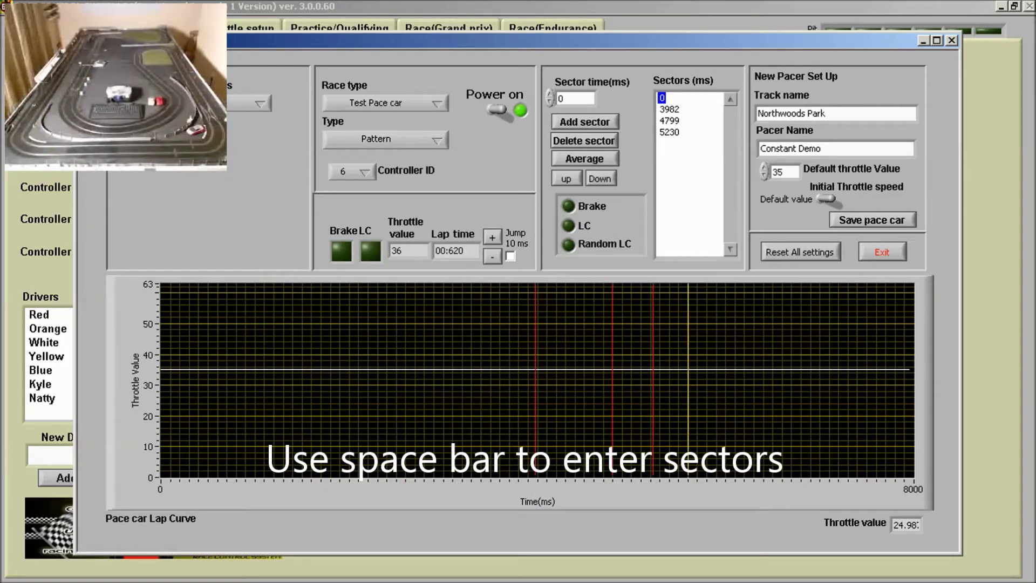
{"action": "left_click", "coordinate": [496, 110]}
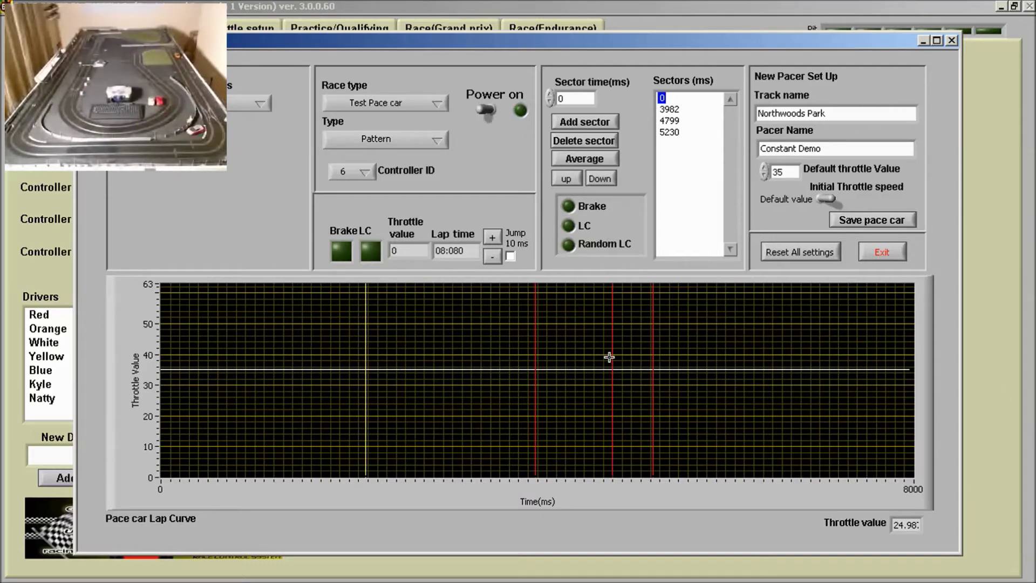
Raise the 3982 sector throttle to about 51
{"action": "left_click", "coordinate": [670, 110]}
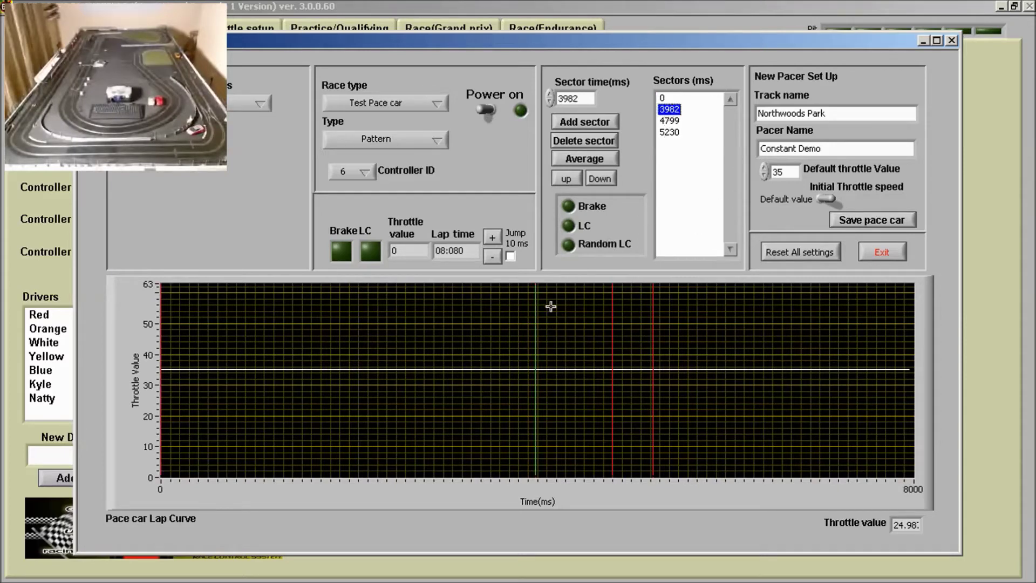
{"action": "left_click", "coordinate": [574, 183]}
{"action": "left_click", "coordinate": [575, 183]}
{"action": "left_click", "coordinate": [575, 183]}
{"action": "left_click", "coordinate": [576, 184]}
{"action": "left_click", "coordinate": [577, 185]}
{"action": "left_click", "coordinate": [577, 185]}
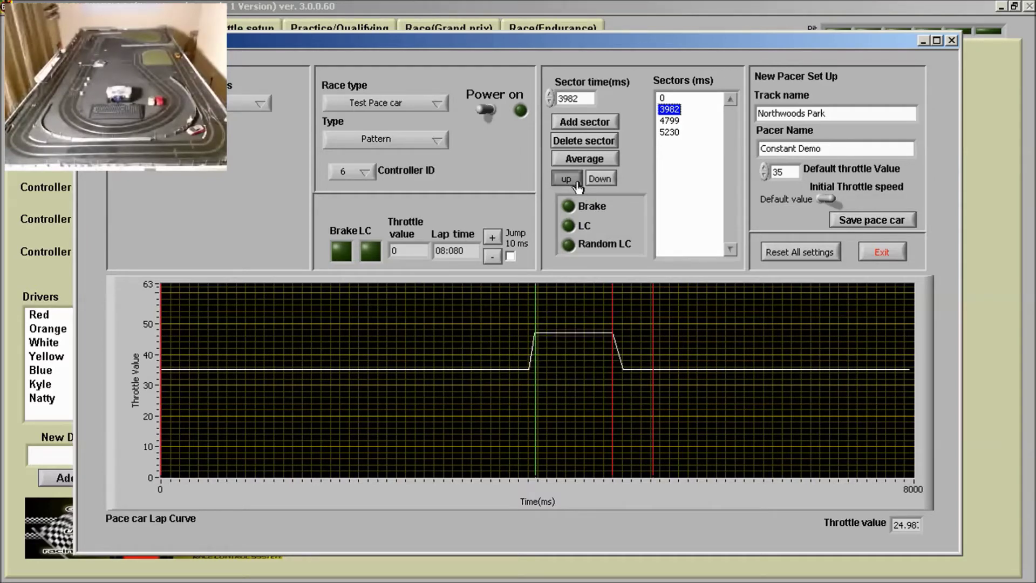
{"action": "left_click", "coordinate": [578, 185]}
{"action": "left_click", "coordinate": [579, 185]}
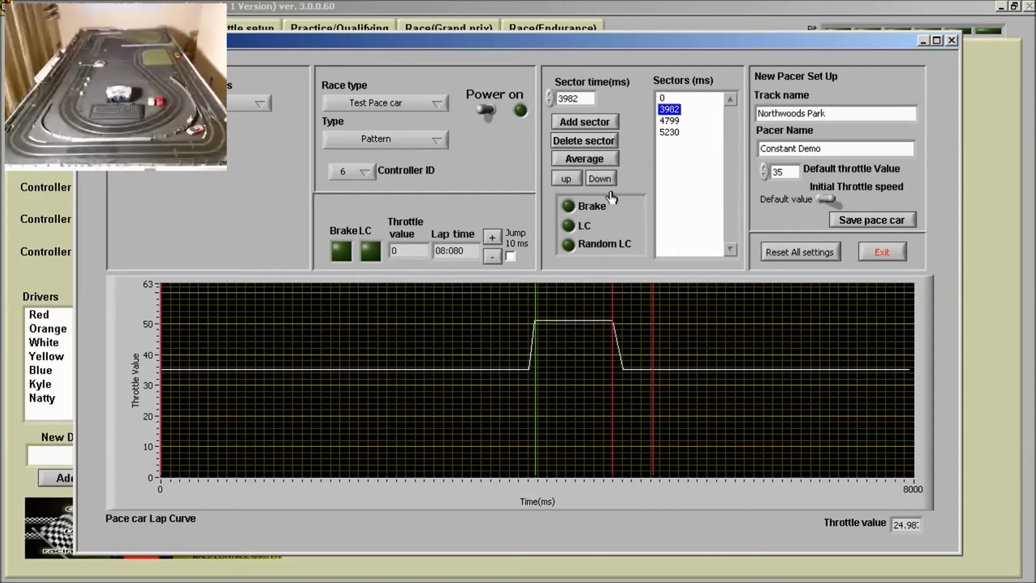
Lower the 4799 braking sector throttle to about 5 and power the track
{"action": "left_click", "coordinate": [669, 121]}
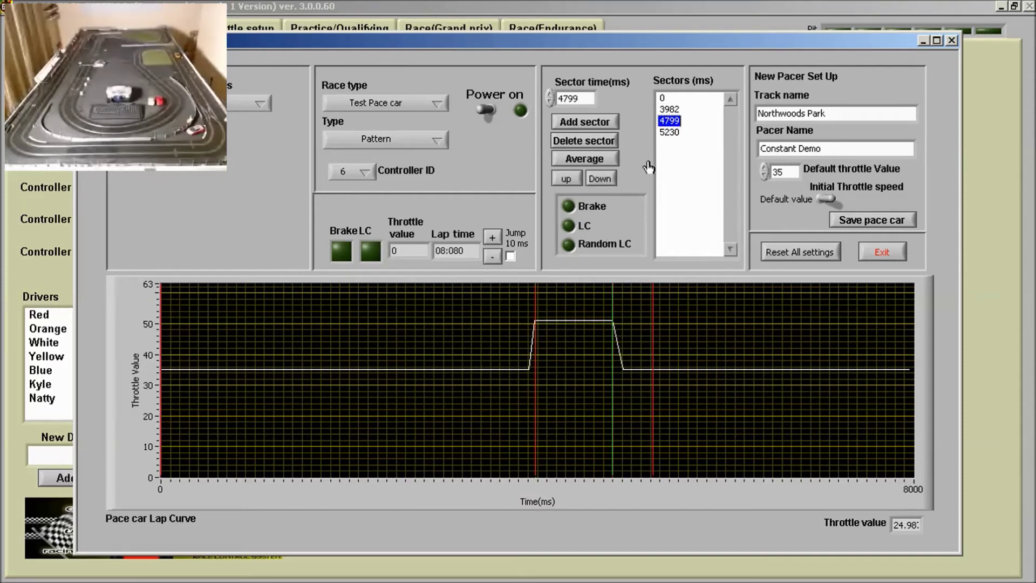
{"action": "left_click", "coordinate": [607, 187]}
{"action": "left_click", "coordinate": [608, 186]}
{"action": "left_click", "coordinate": [609, 186]}
{"action": "left_click", "coordinate": [610, 186]}
{"action": "left_click", "coordinate": [610, 185]}
{"action": "left_click", "coordinate": [610, 184]}
{"action": "left_click", "coordinate": [609, 185]}
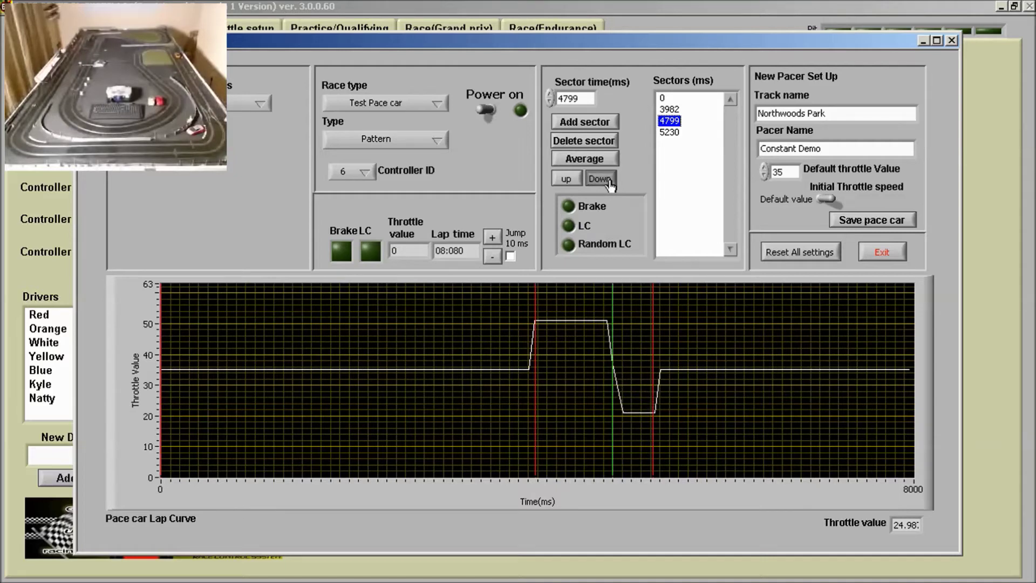
{"action": "left_click", "coordinate": [610, 185]}
{"action": "left_click", "coordinate": [610, 184]}
{"action": "left_click", "coordinate": [609, 184]}
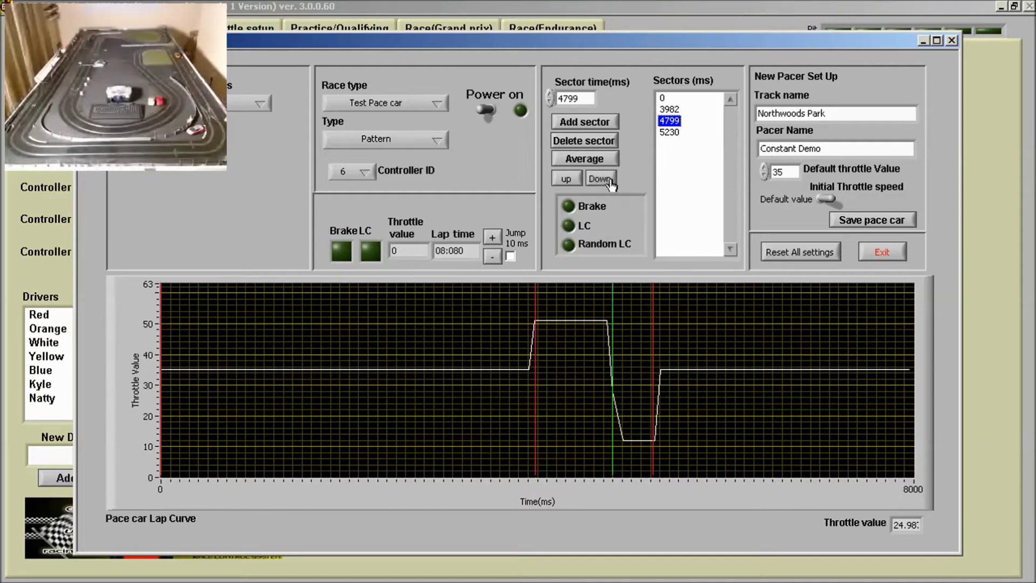
{"action": "left_click", "coordinate": [610, 184]}
{"action": "left_click", "coordinate": [610, 184]}
{"action": "left_click", "coordinate": [610, 185]}
{"action": "left_click", "coordinate": [611, 185]}
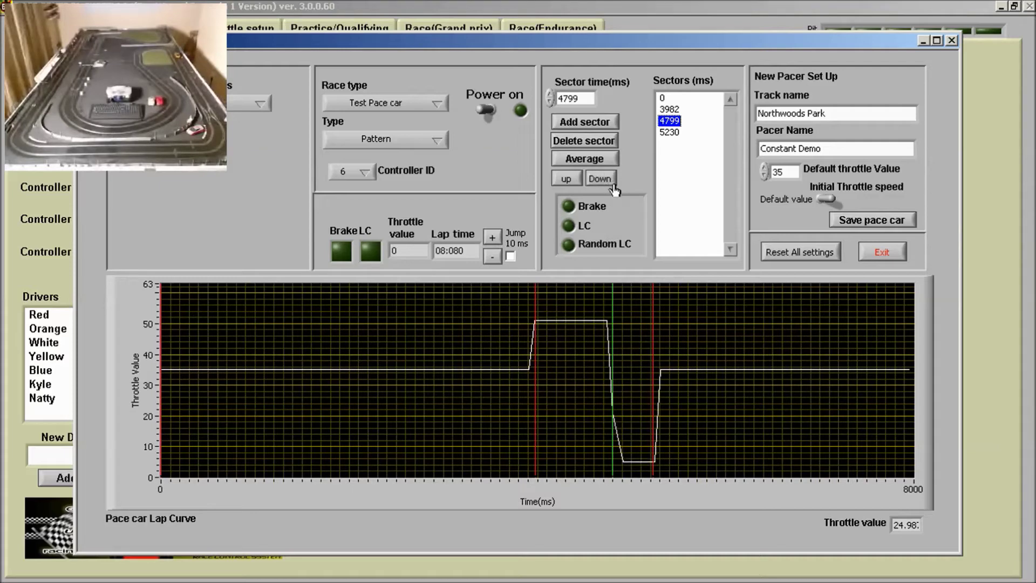
{"action": "left_click", "coordinate": [489, 112]}
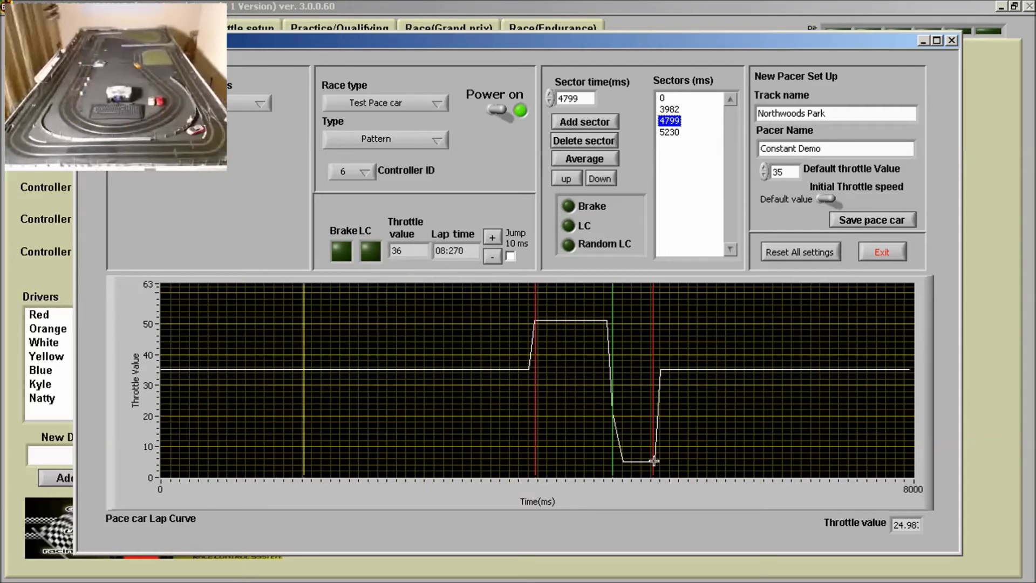
Reshape the braking dip's exit on the lap curve into a gradual ramp back to 35
{"action": "left_click_drag", "start_coordinate": [655, 461], "coordinate": [653, 371]}
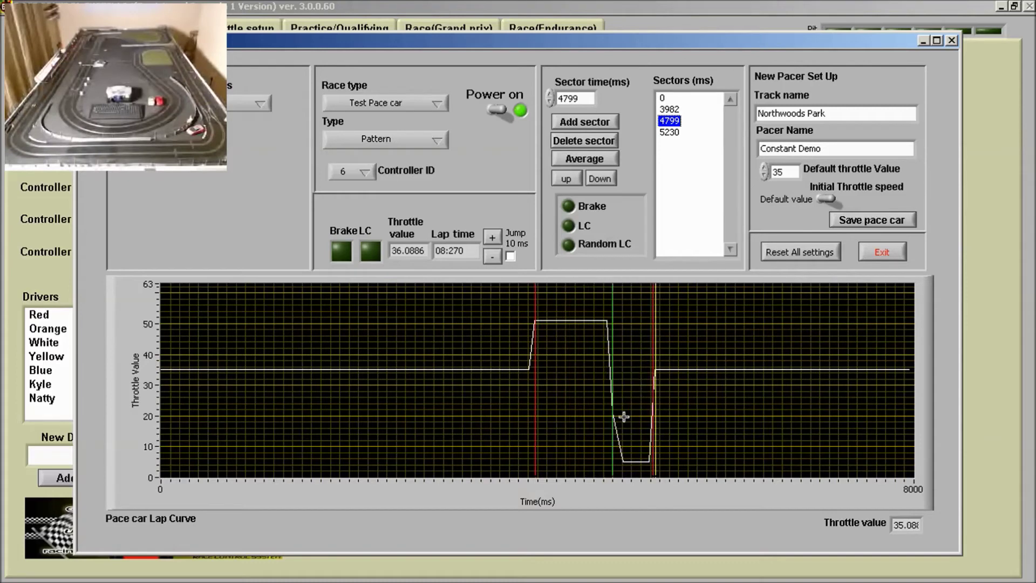
{"action": "left_click_drag", "start_coordinate": [646, 460], "coordinate": [643, 405]}
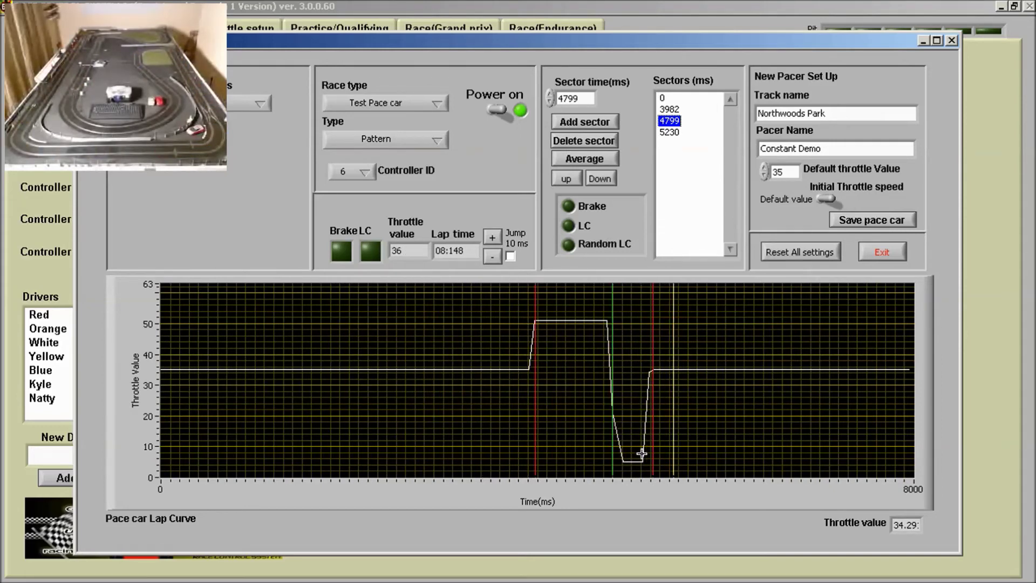
{"action": "left_click_drag", "start_coordinate": [642, 453], "coordinate": [643, 371]}
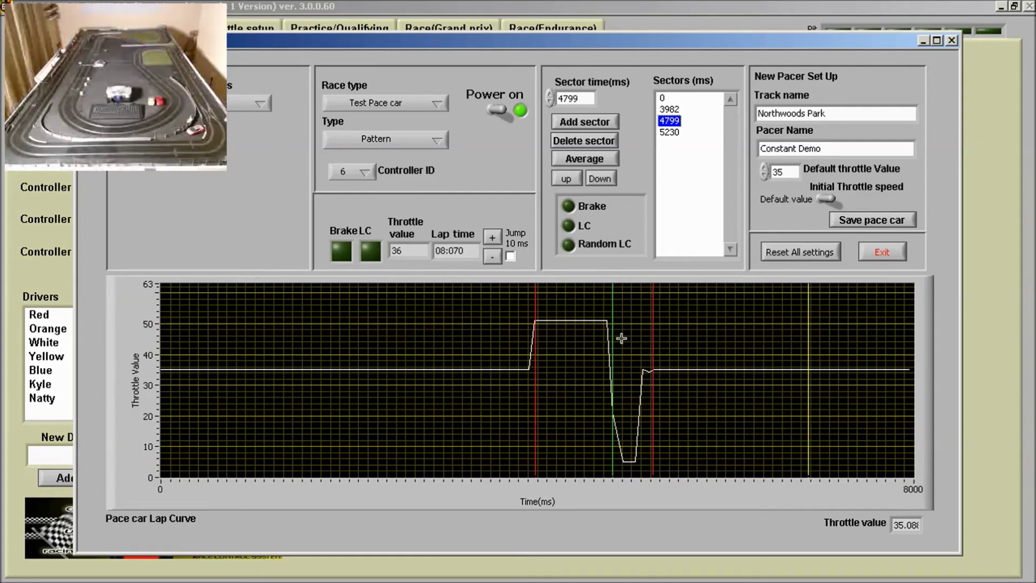
{"action": "left_click", "coordinate": [671, 110]}
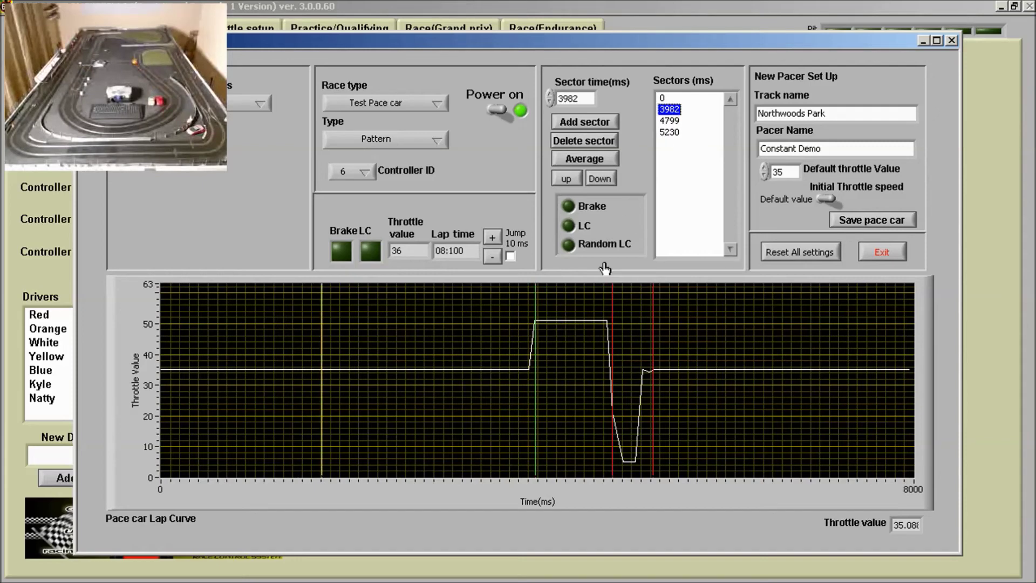
Raise the 3982 sector throttle further to about 61 while the car laps
{"action": "left_click", "coordinate": [568, 180]}
{"action": "left_click", "coordinate": [570, 181]}
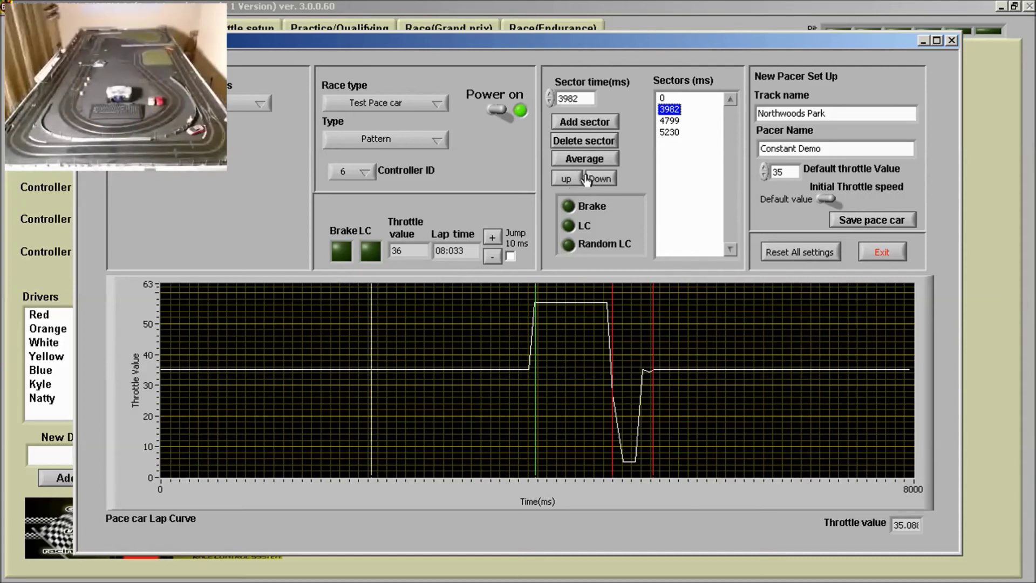
{"action": "left_click", "coordinate": [566, 178]}
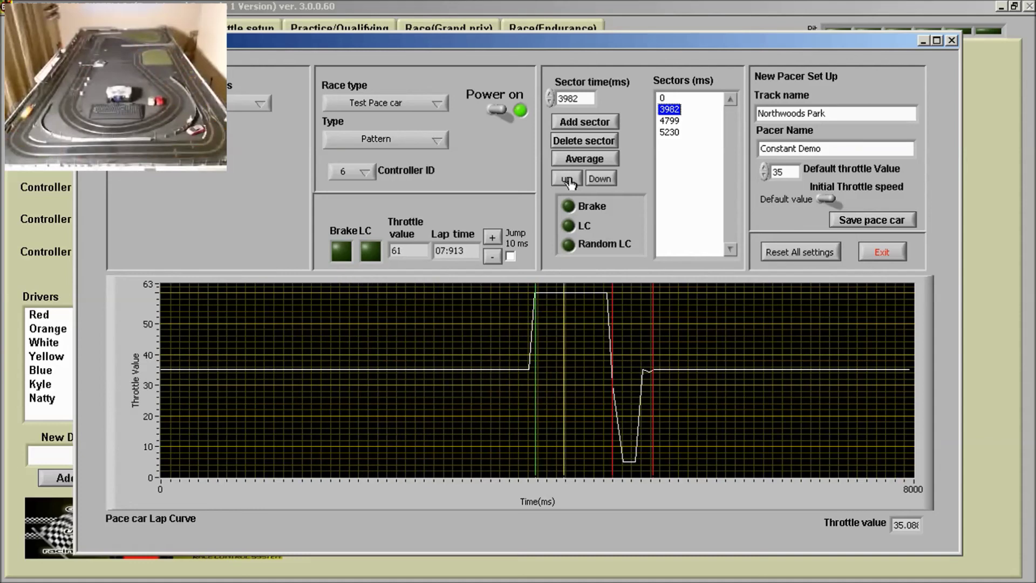
Switch track power off to end the pace car test run
{"action": "left_click", "coordinate": [496, 111]}
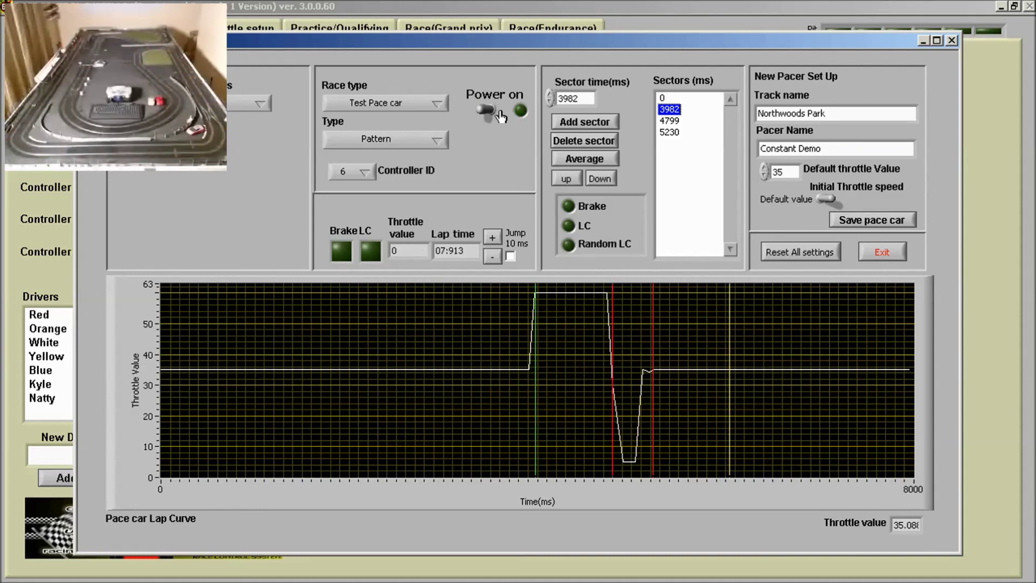